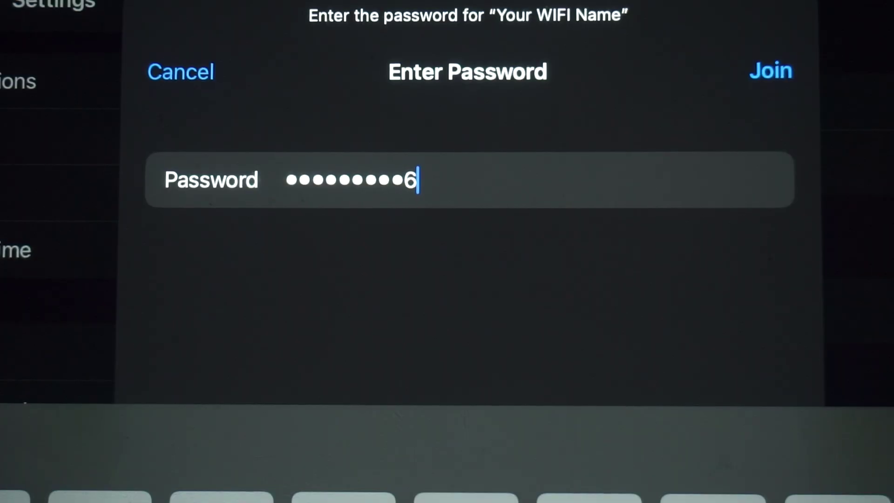
Confirm joining the 'Your WIFI Name' network from the Enter Password sheet.
left_click(771, 71)
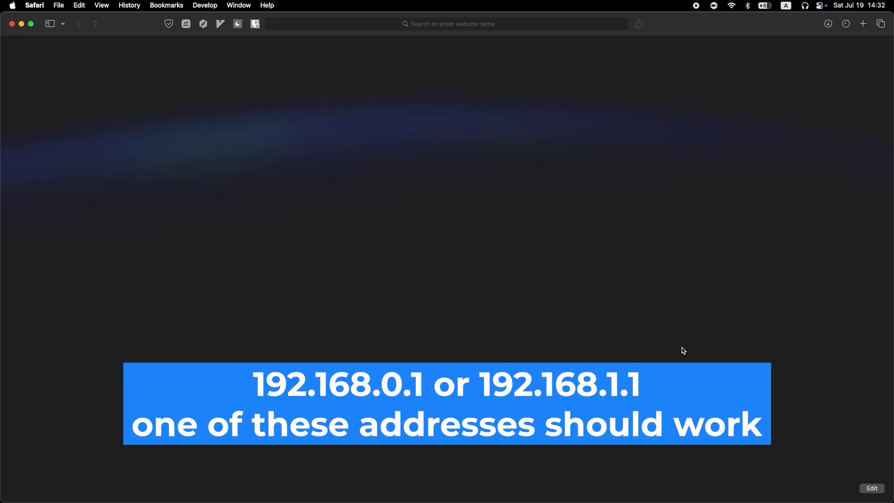
Go to 192.168.0.1 in Edge to load the Tenda login page.
left_click(440, 22)
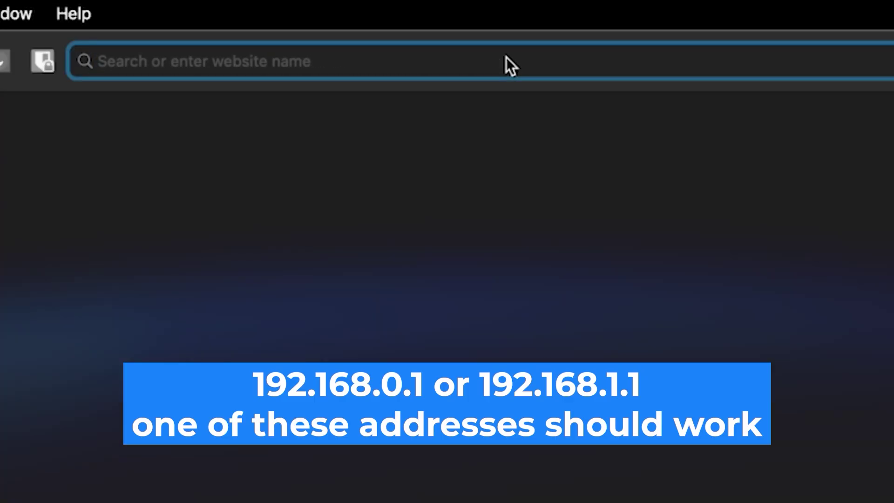
type("192.168.0.1")
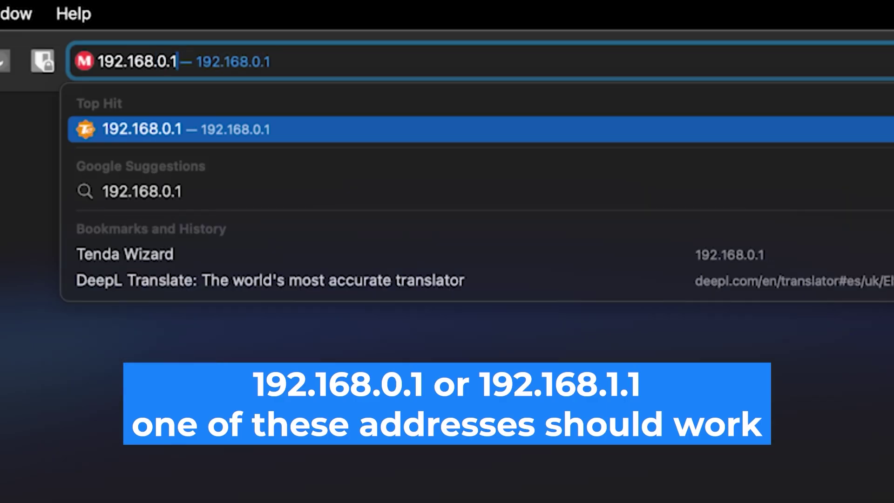
key("Return")
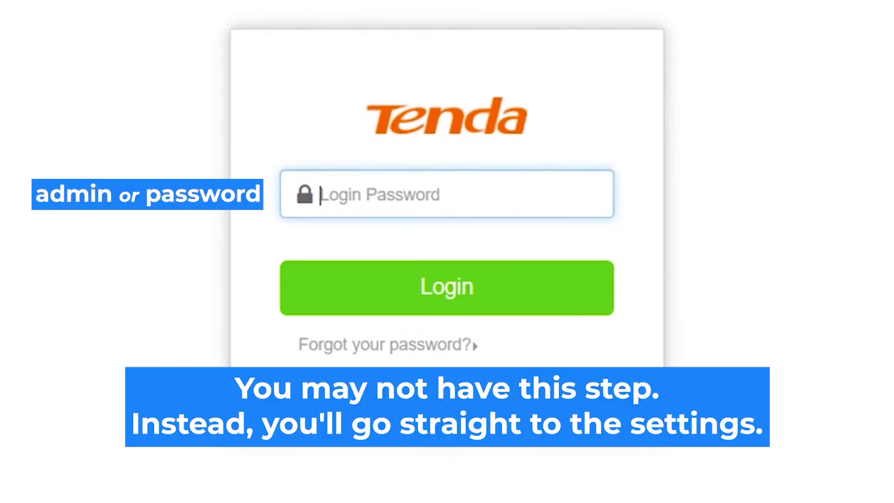
Enter the default login password and log in to the router's setup page.
left_click(435, 196)
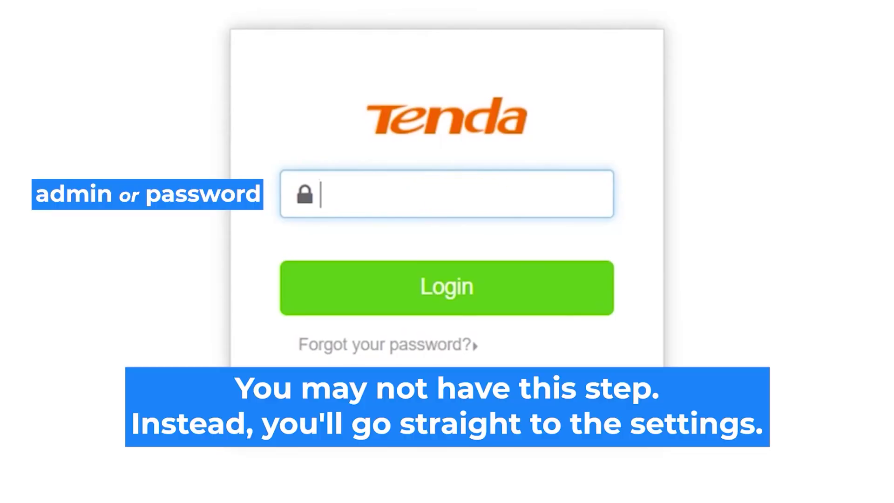
type("admin")
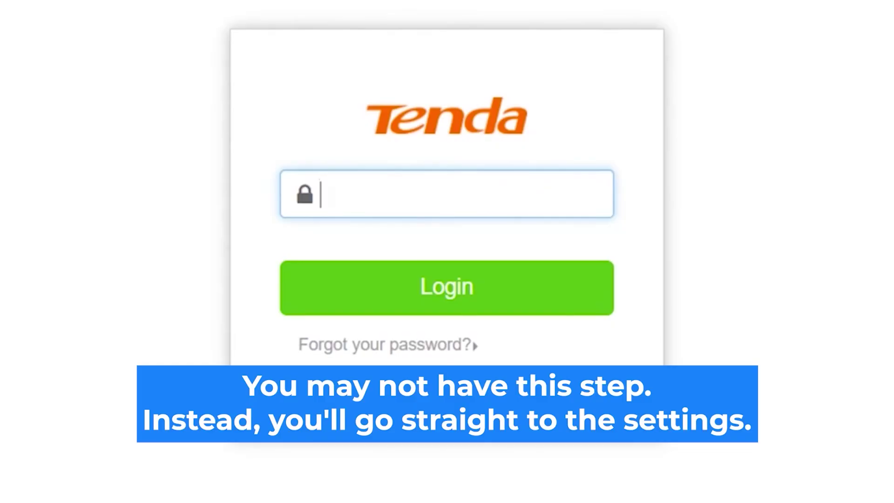
type("admin")
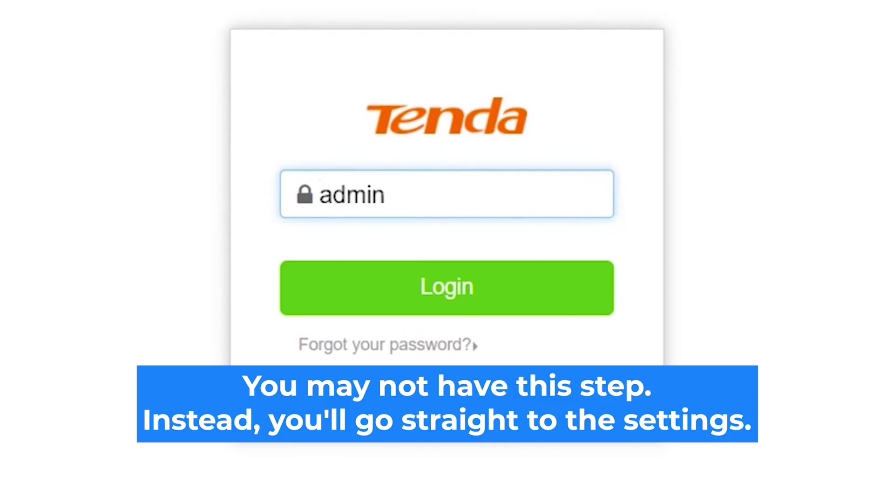
left_click(479, 293)
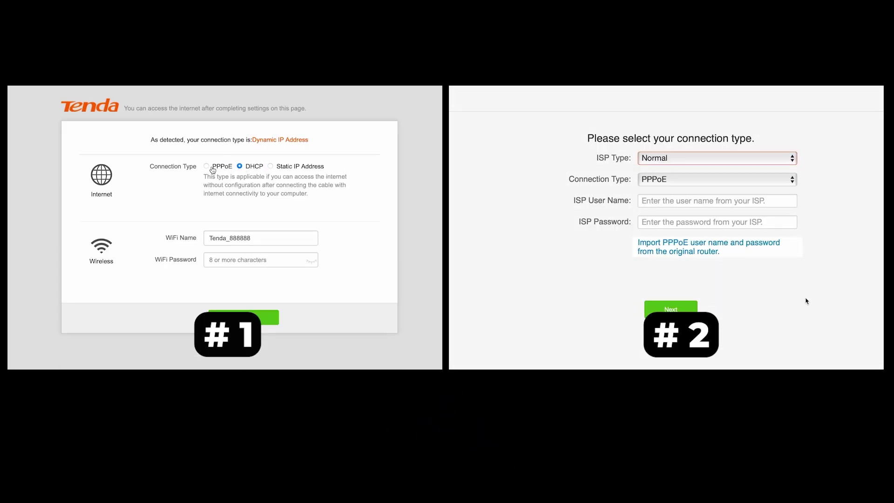
Set the connection type to DHCP instead of PPPoE, keeping ISP type Normal.
left_click(208, 167)
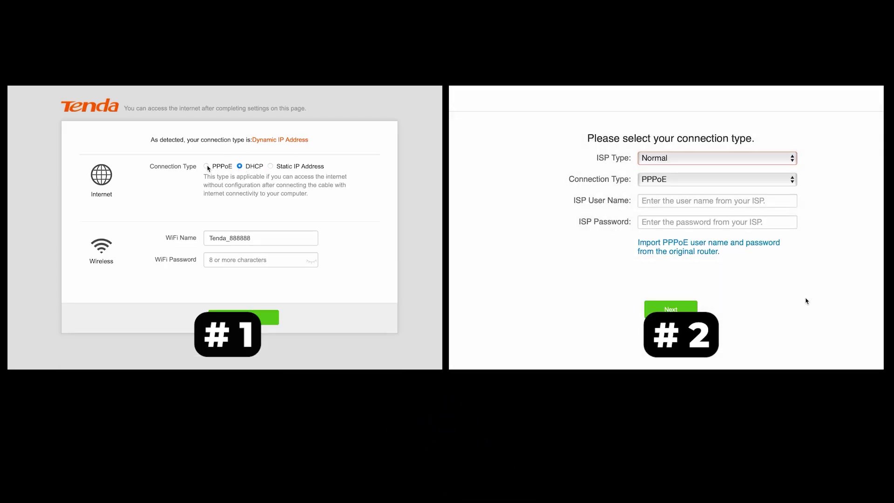
left_click(774, 161)
left_click(240, 167)
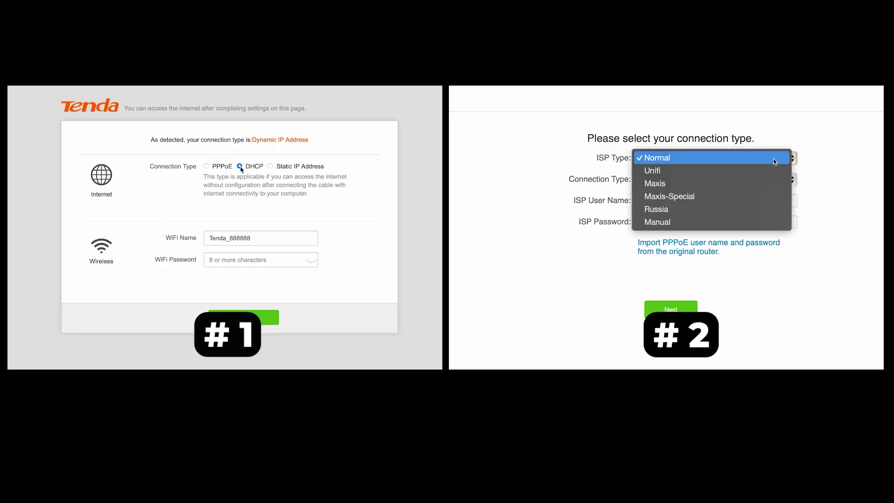
left_click(256, 264)
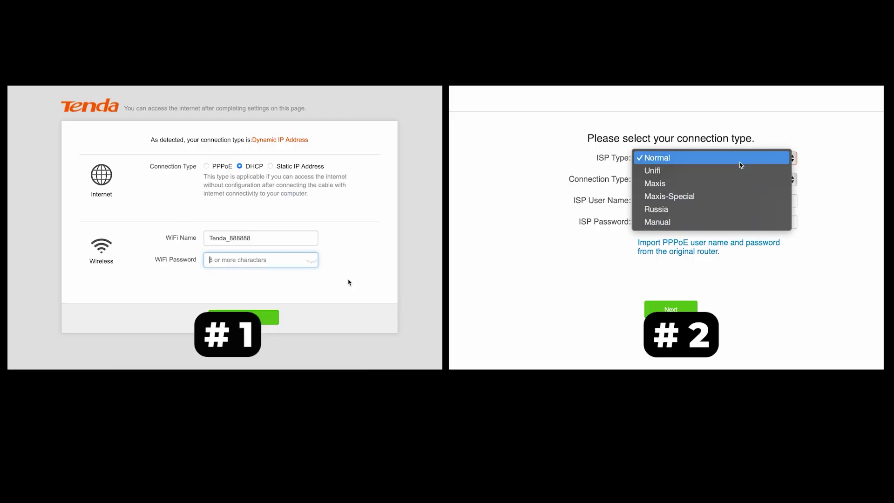
left_click(739, 161)
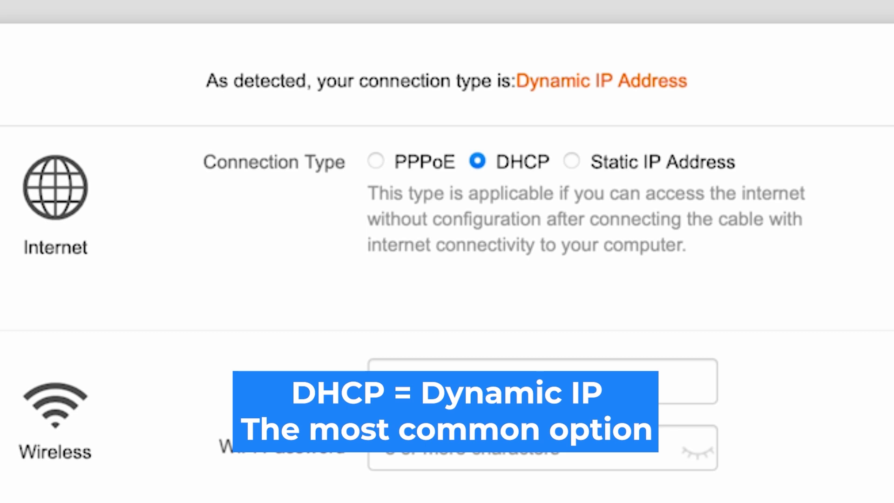
left_click(573, 160)
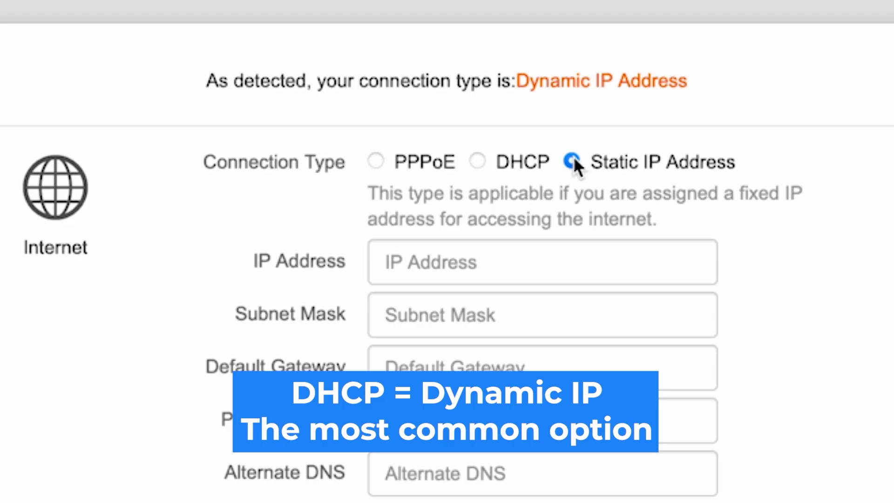
left_click(477, 160)
left_click(376, 161)
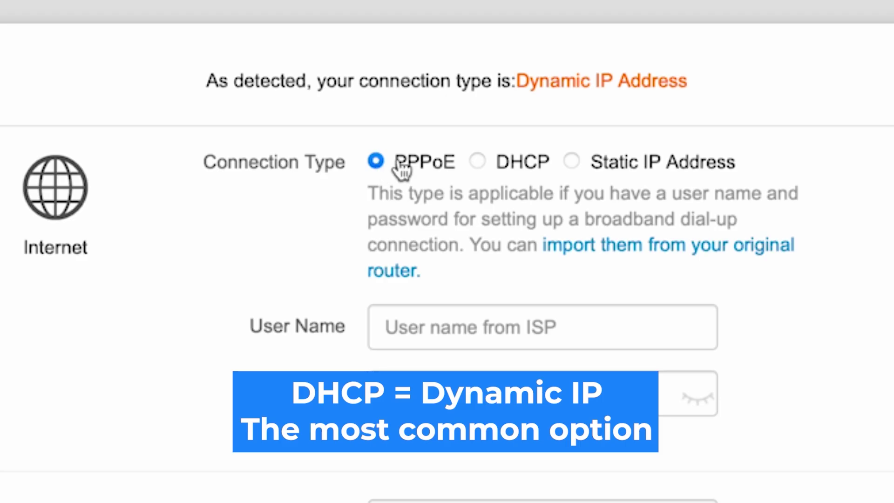
left_click(480, 162)
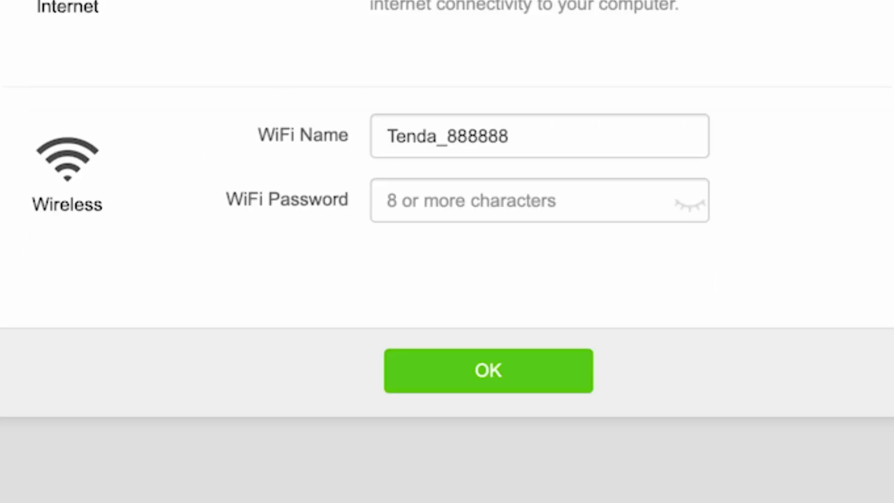
Enter the new Wi-Fi password, reveal it to verify, and save the setup with OK.
left_click(513, 205)
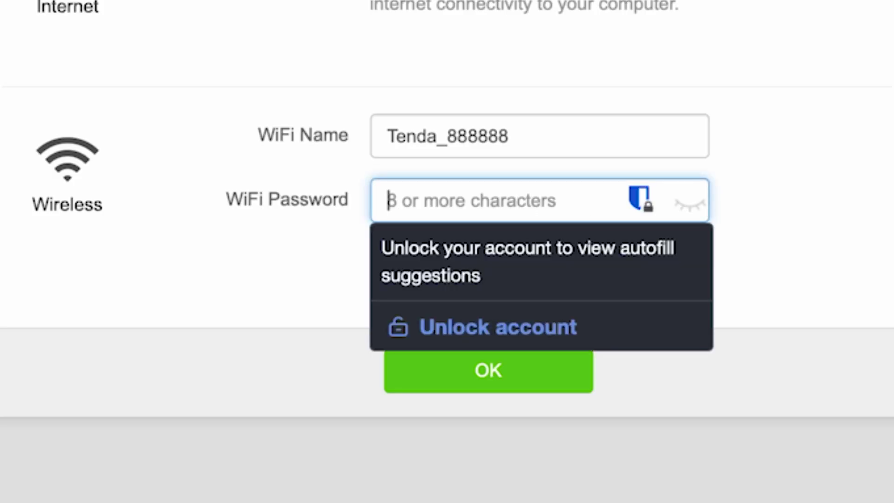
type("12345678")
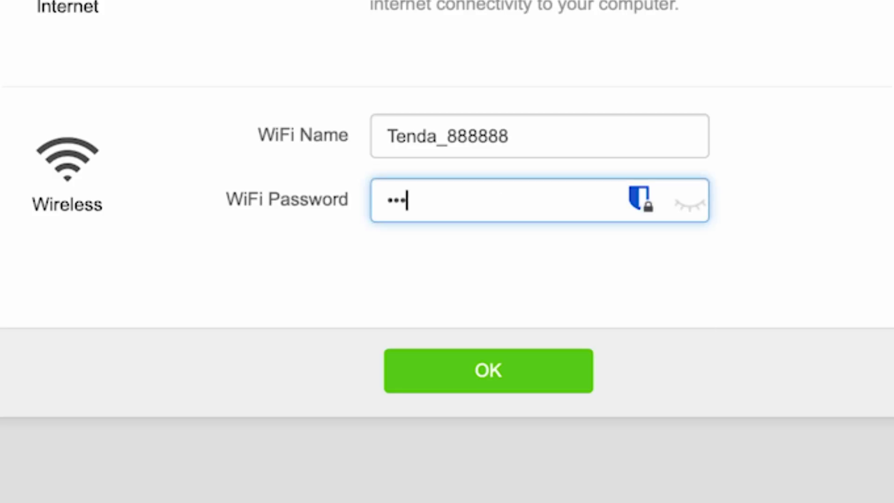
type("9")
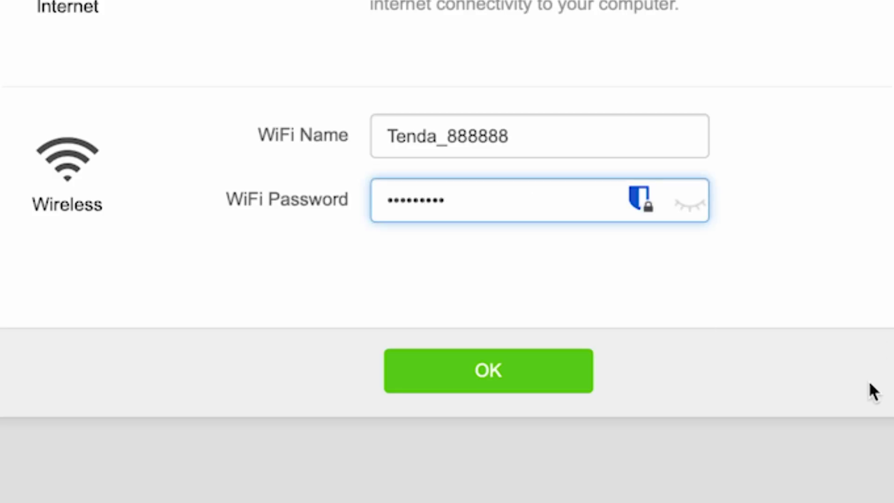
left_click(691, 204)
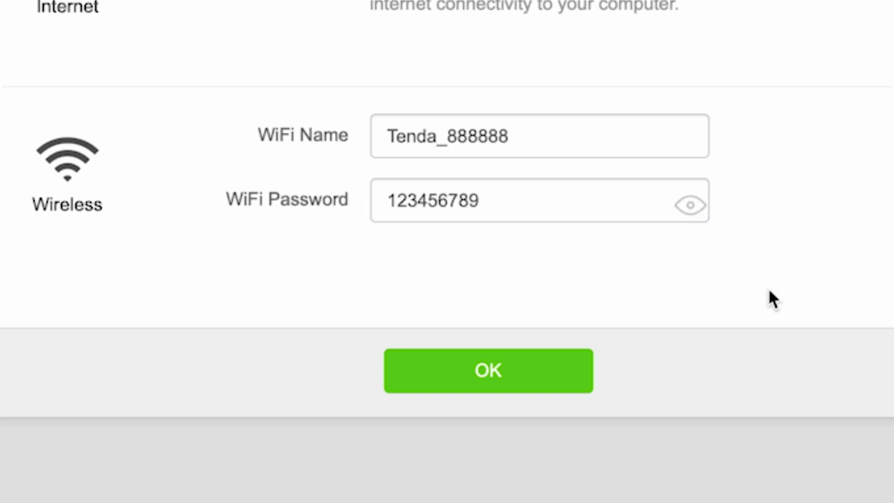
left_click(491, 379)
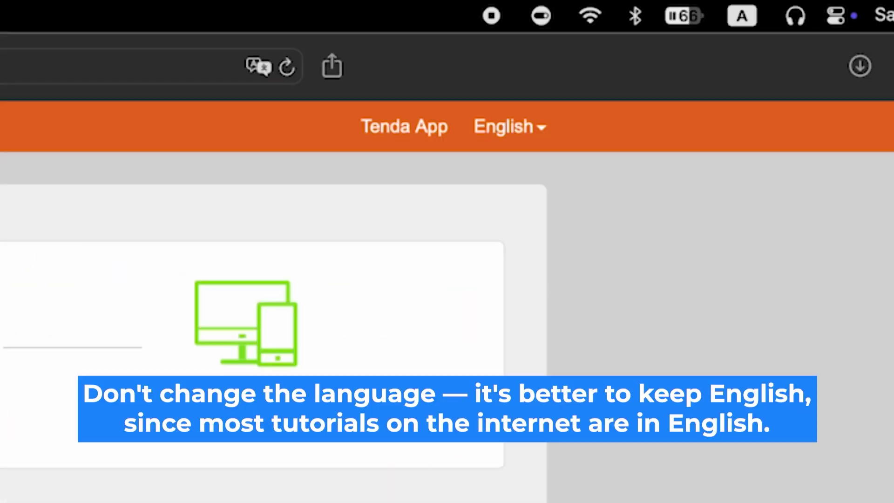
Keep English, then run Online Upgrade under Administration; no version beyond V12.01.01.45_multi exists.
left_click(541, 126)
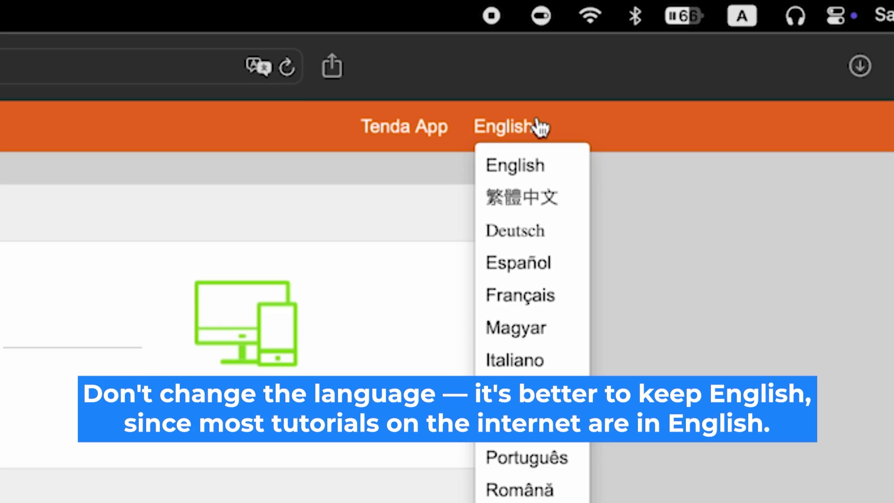
left_click(541, 126)
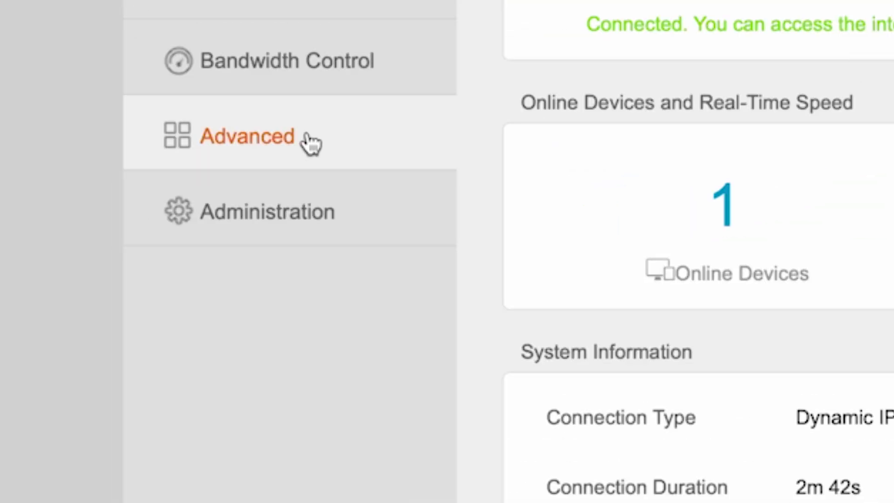
left_click(211, 208)
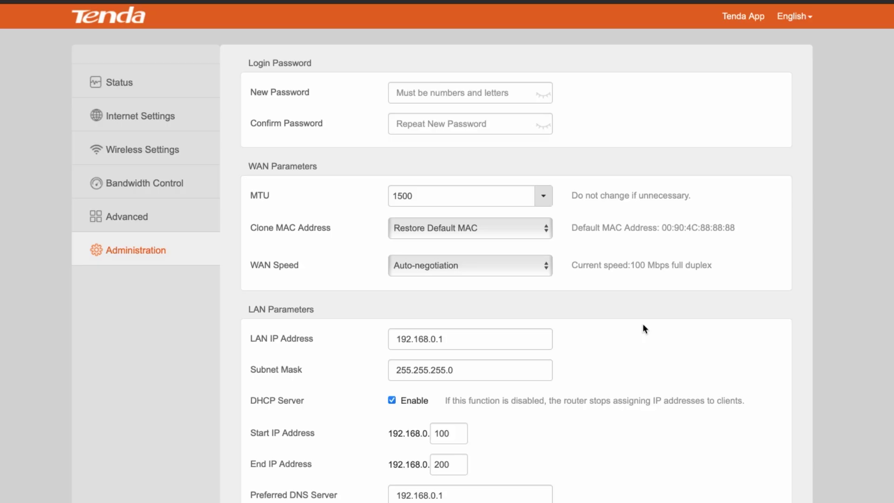
scroll(695, 345, "down", 9)
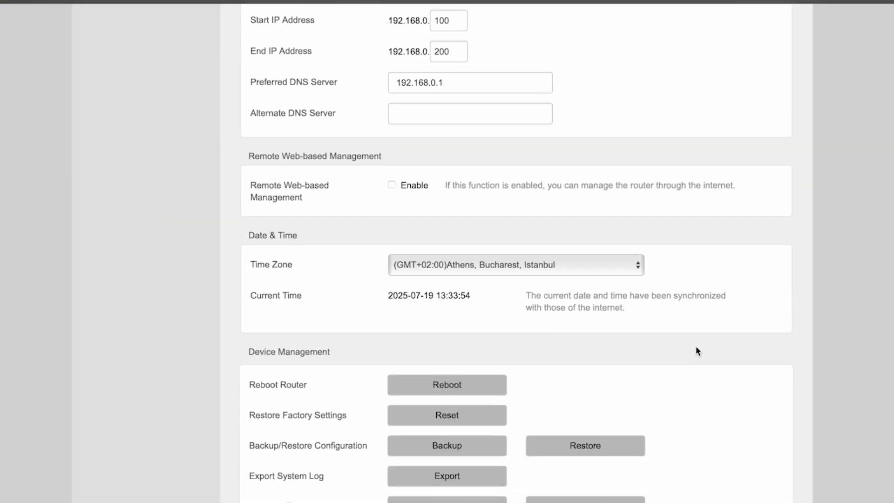
scroll(695, 345, "down", 3)
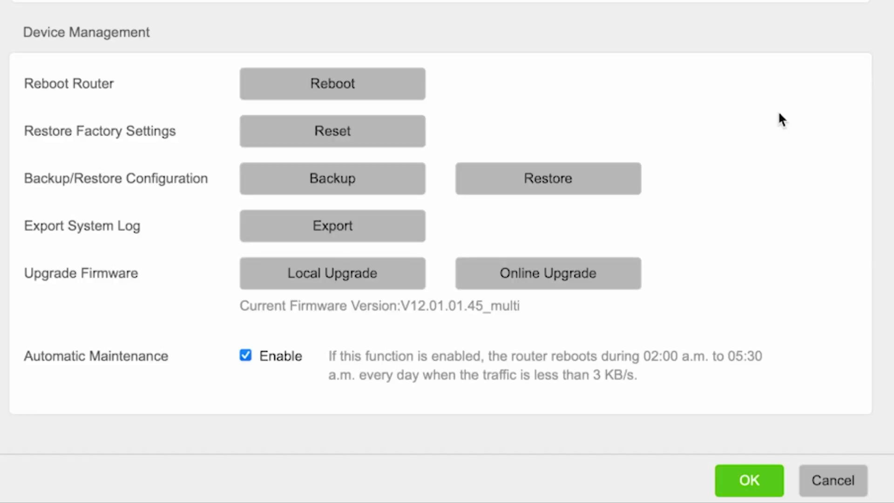
left_click(581, 273)
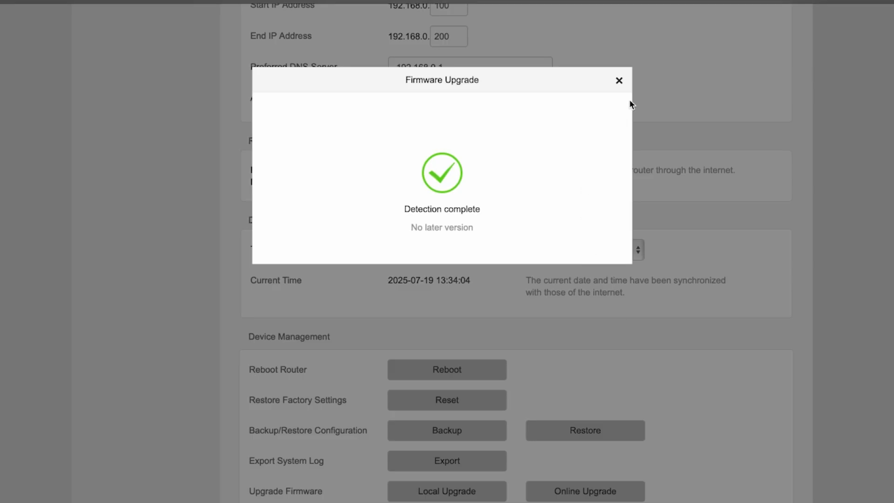
left_click(619, 82)
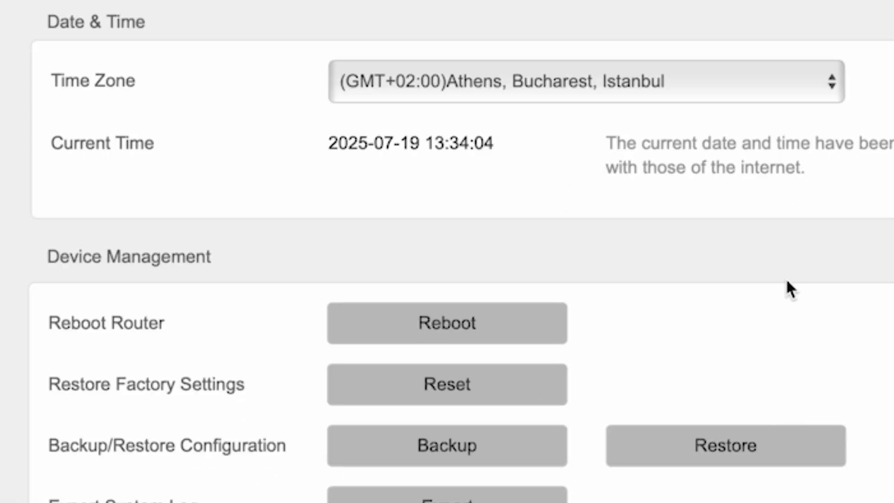
Reboot the router from Device Management and confirm with OK.
left_click(482, 326)
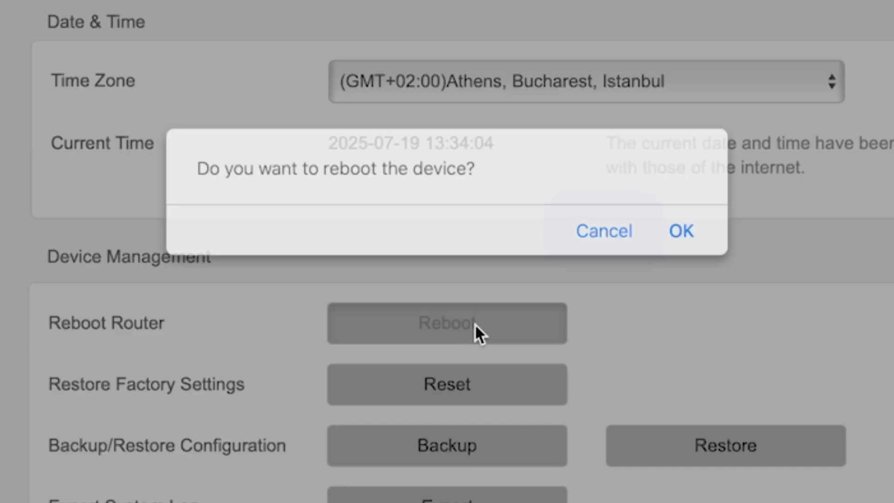
left_click(681, 231)
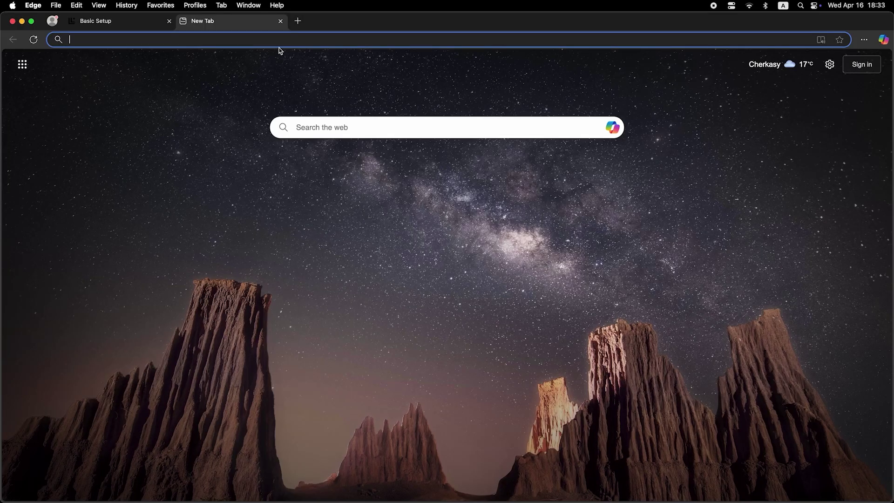
Search Bing for 'dfdfdf' from the new tab's address bar.
left_click(283, 39)
type("dfdfdf")
key("Return")
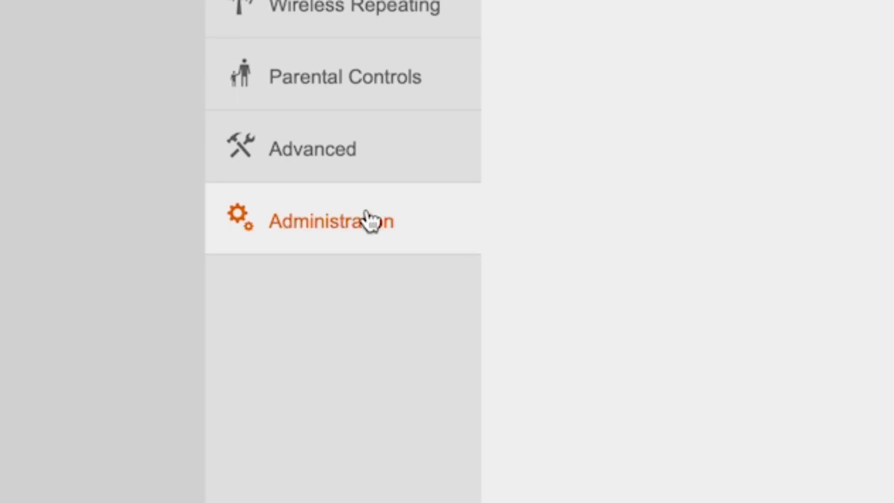
Set Clone MAC to Clone Local Host's MAC, save, then reboot the router and confirm.
left_click(345, 223)
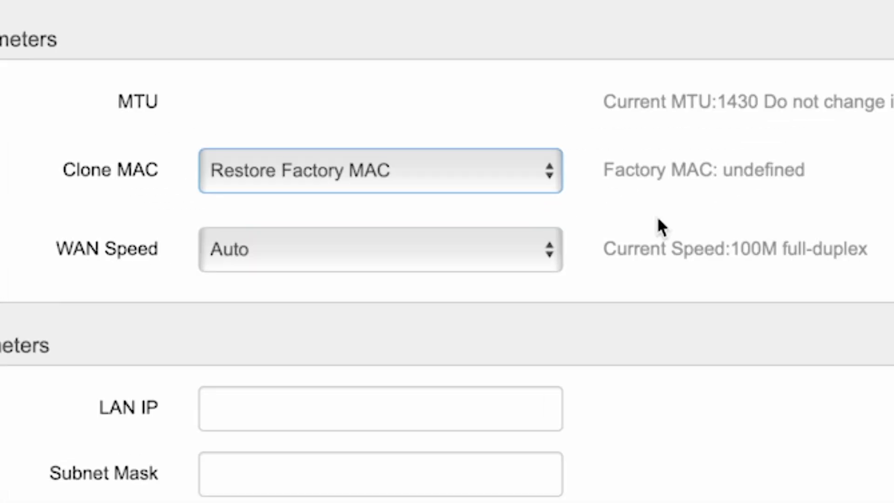
left_click(464, 179)
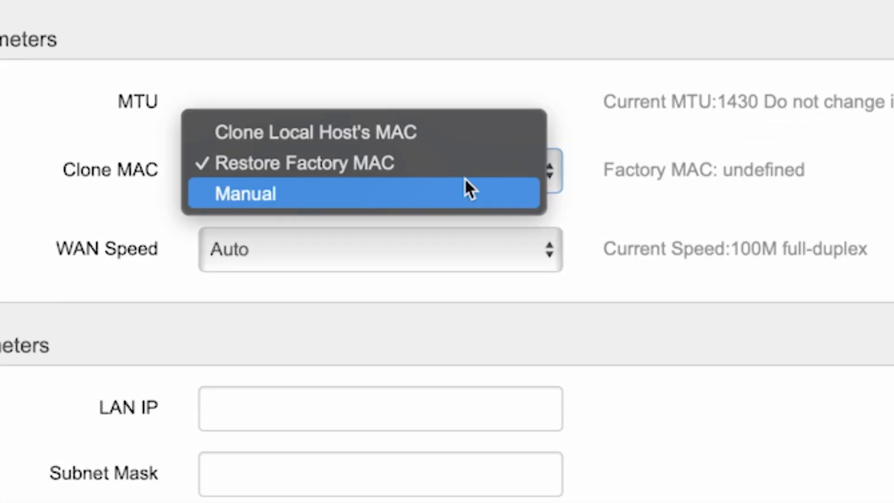
left_click(395, 134)
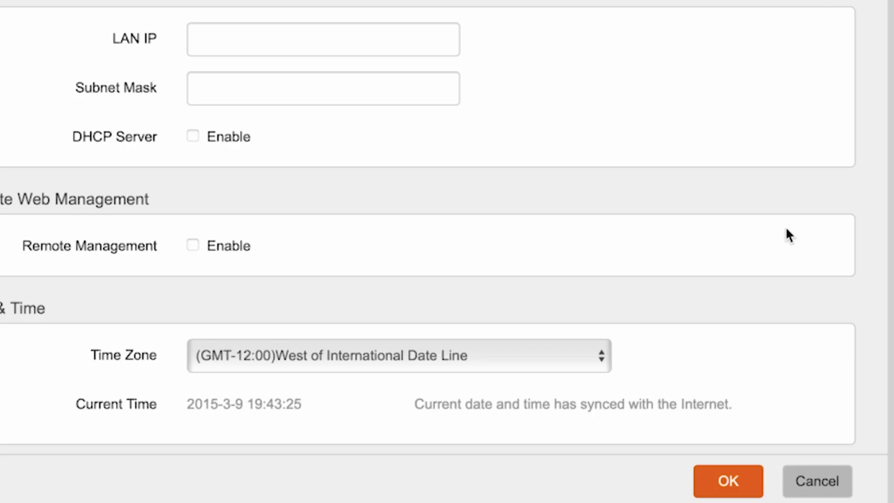
left_click(739, 481)
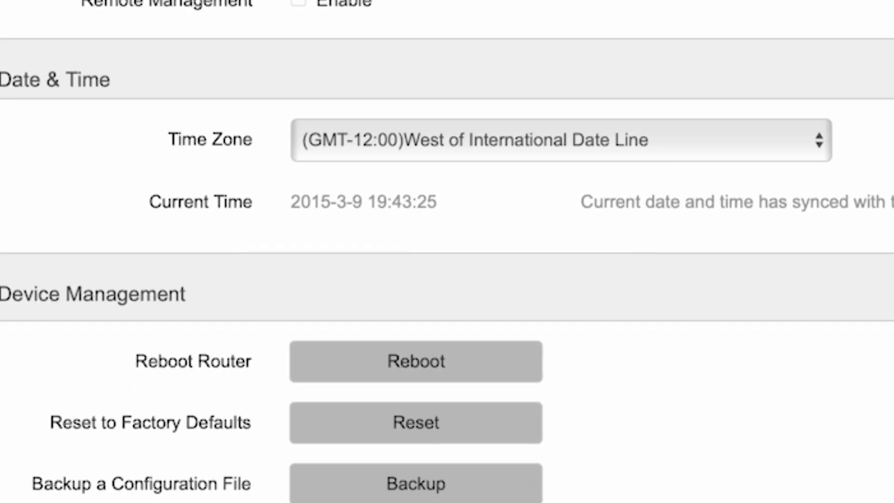
left_click(423, 364)
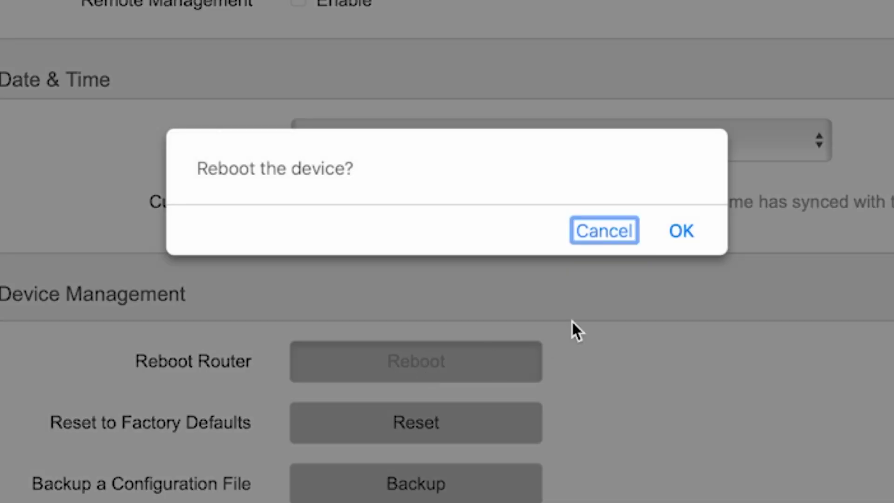
left_click(683, 232)
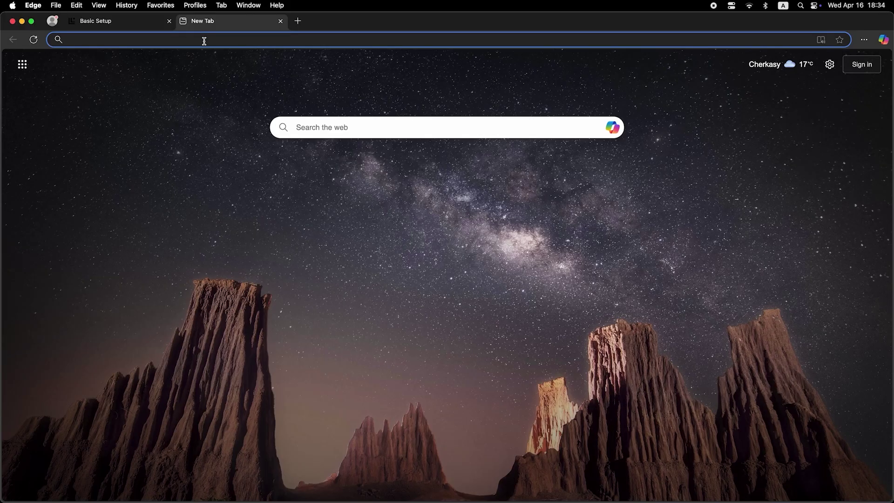
Focus the new tab's address bar to enter the router's web address.
left_click(204, 40)
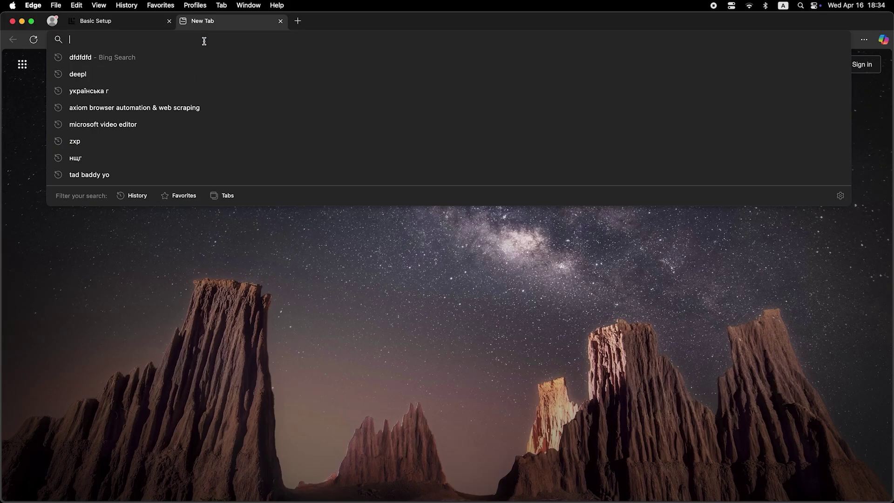